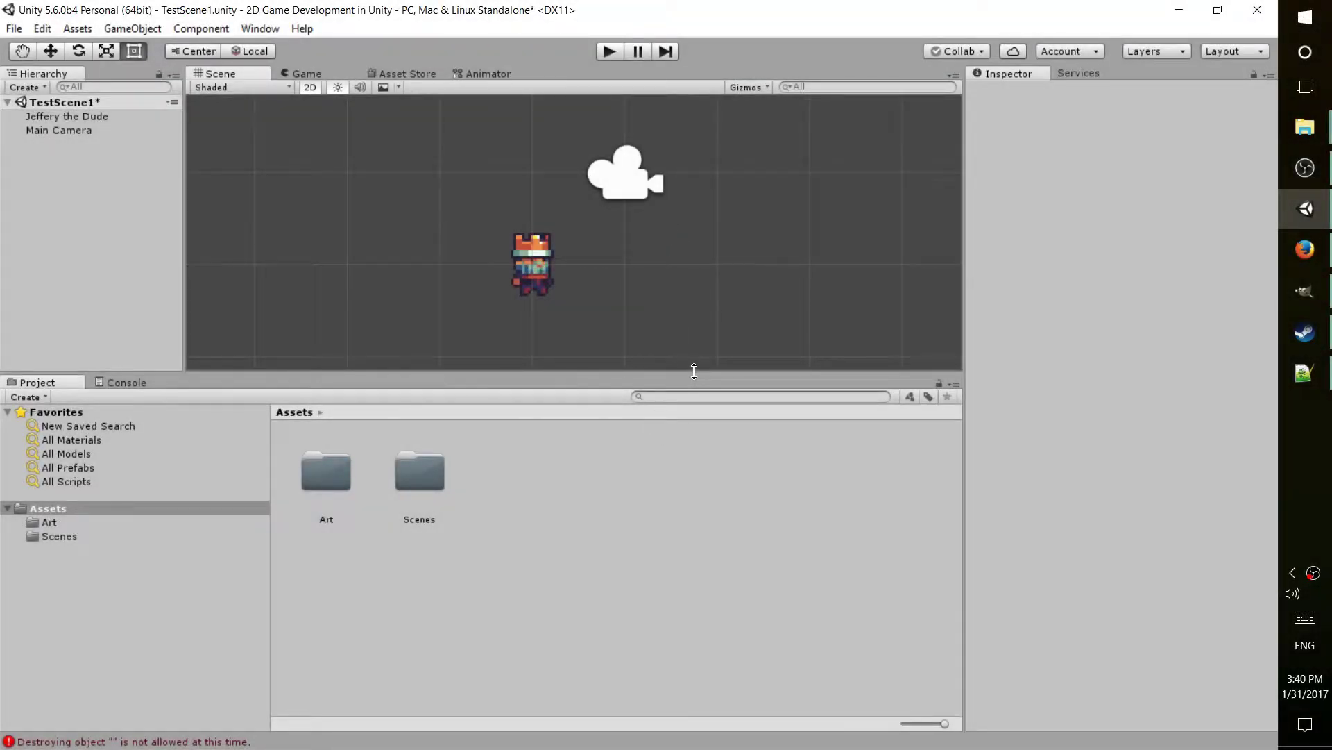
Enlarge the Scene view and select the Jeffery the Dude sprite to show its properties.
{"action": "left_click_drag", "start_coordinate": [694, 371], "coordinate": [704, 524]}
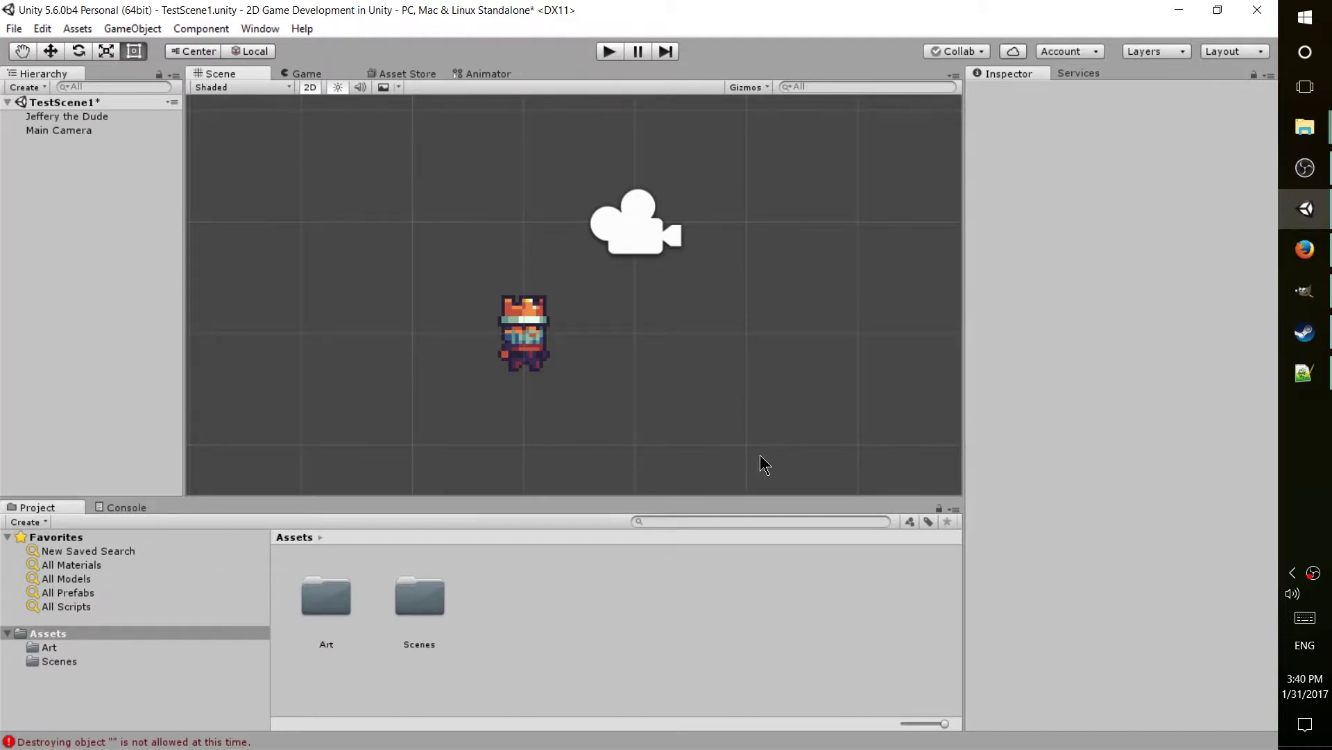
{"action": "left_click", "coordinate": [120, 124]}
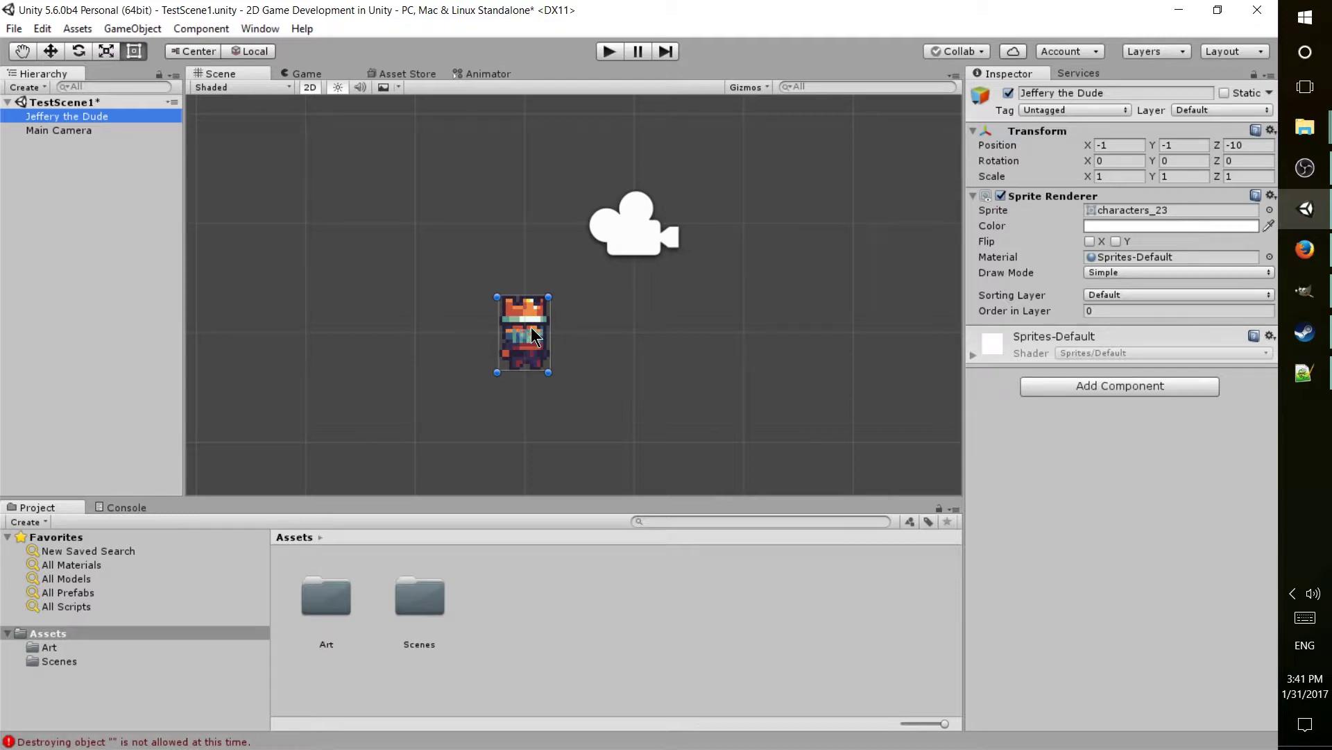
Select Main Camera to show its orthographic size-5 settings and camera preview.
{"action": "scroll", "coordinate": [666, 312], "scroll_direction": "down", "scroll_amount": 3}
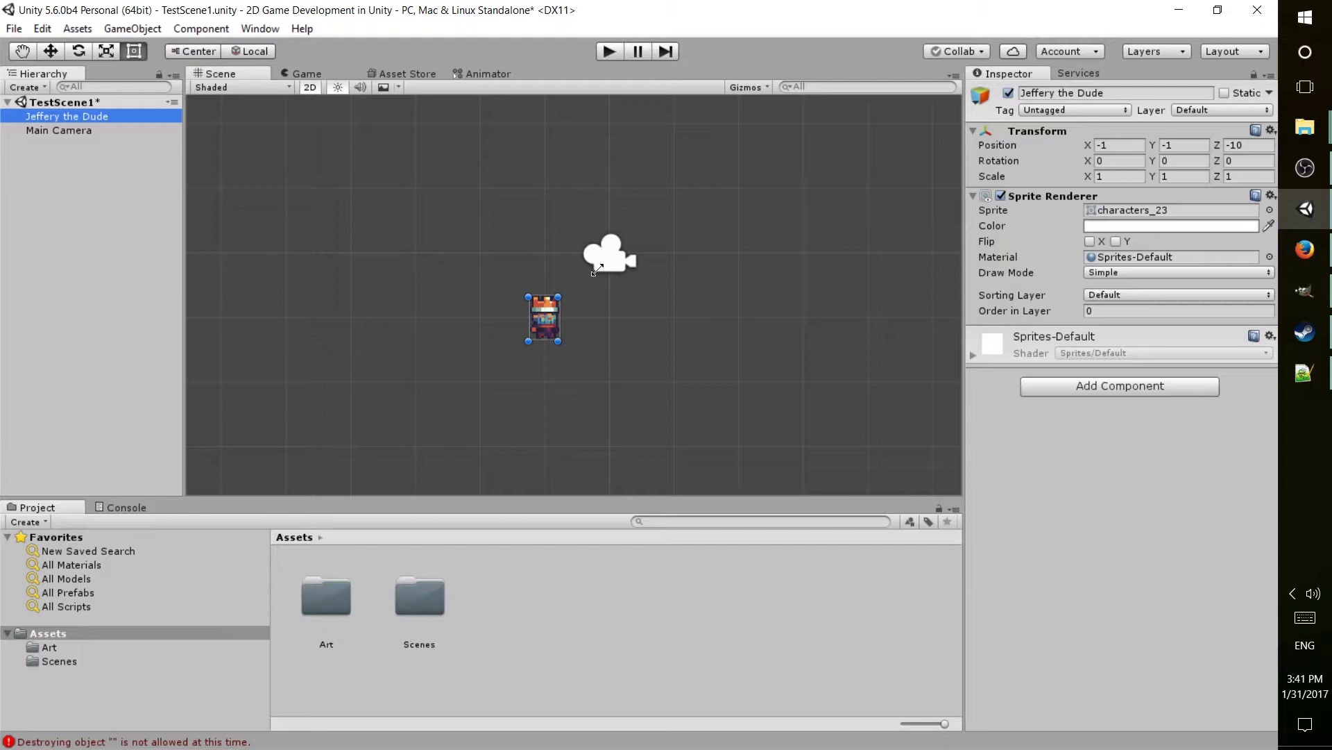
{"action": "scroll", "coordinate": [608, 258], "scroll_direction": "down", "scroll_amount": 1}
{"action": "scroll", "coordinate": [596, 269], "scroll_direction": "down", "scroll_amount": 1}
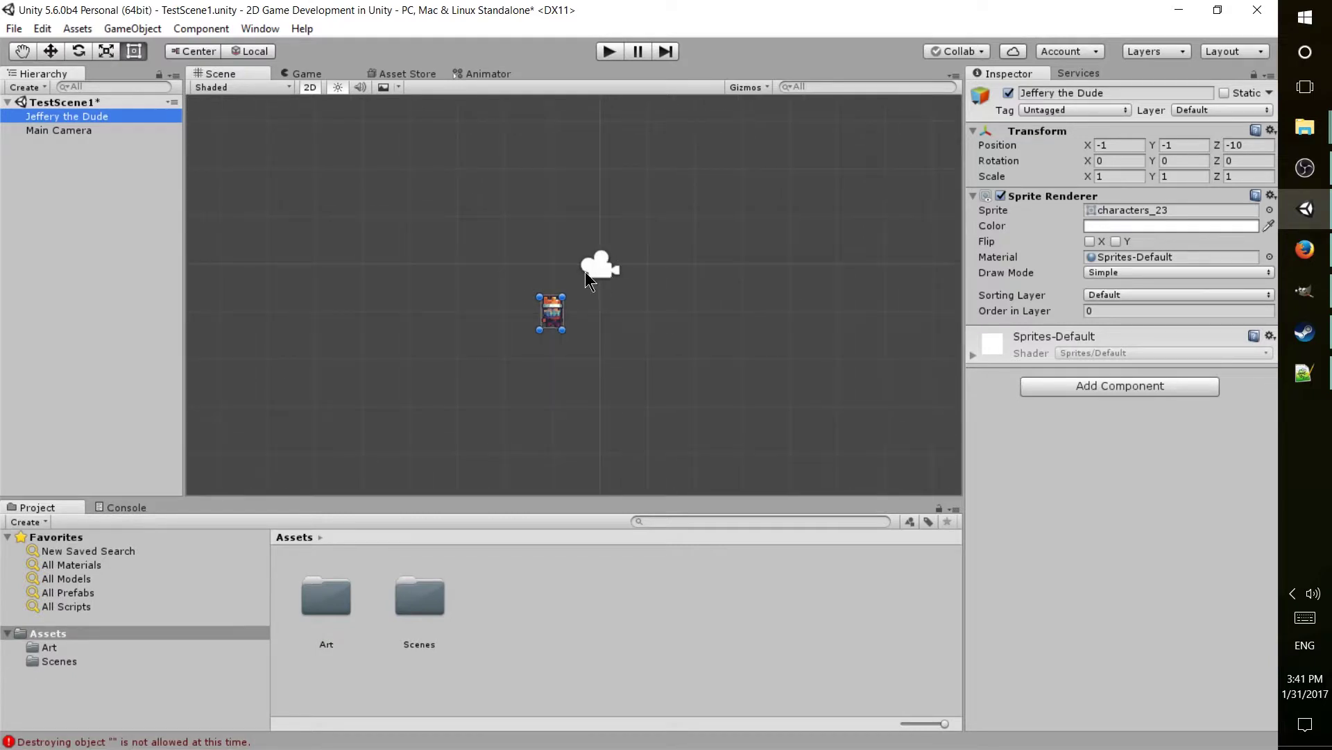
{"action": "scroll", "coordinate": [593, 276], "scroll_direction": "down", "scroll_amount": 1}
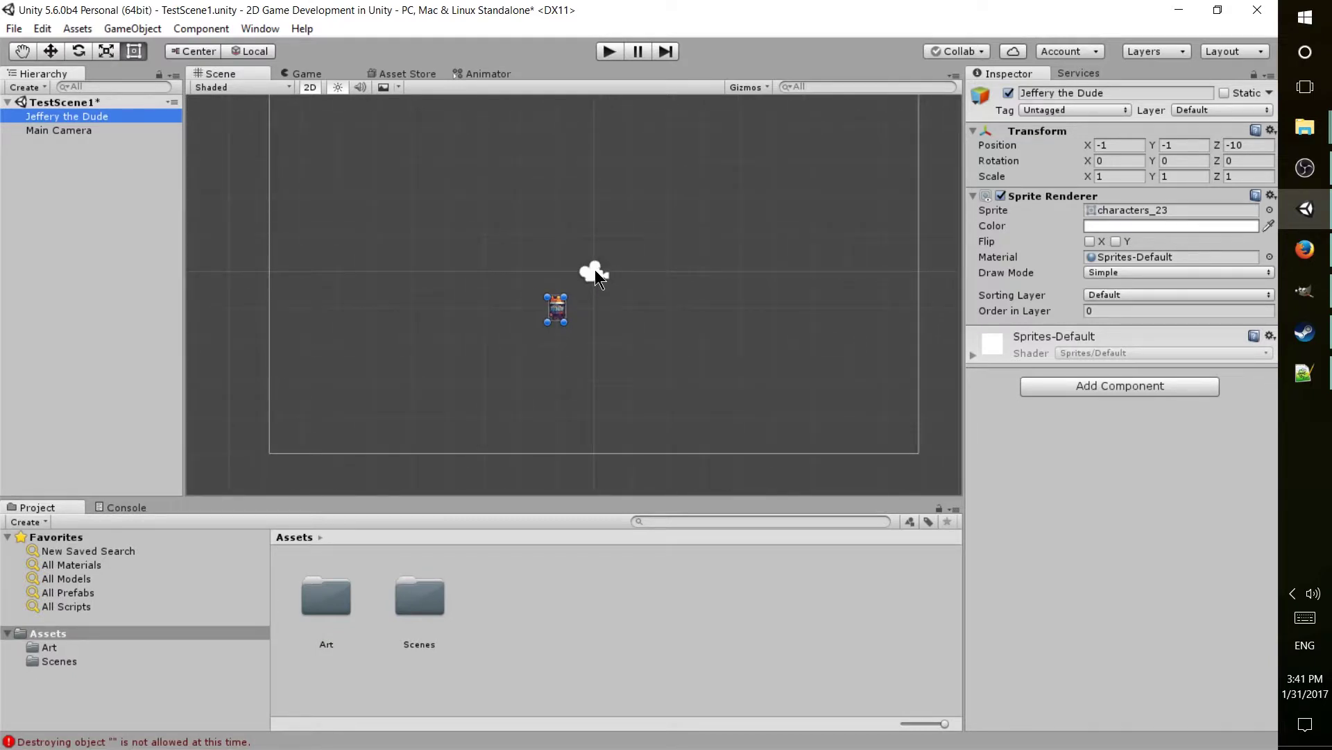
{"action": "scroll", "coordinate": [594, 269], "scroll_direction": "up", "scroll_amount": 4}
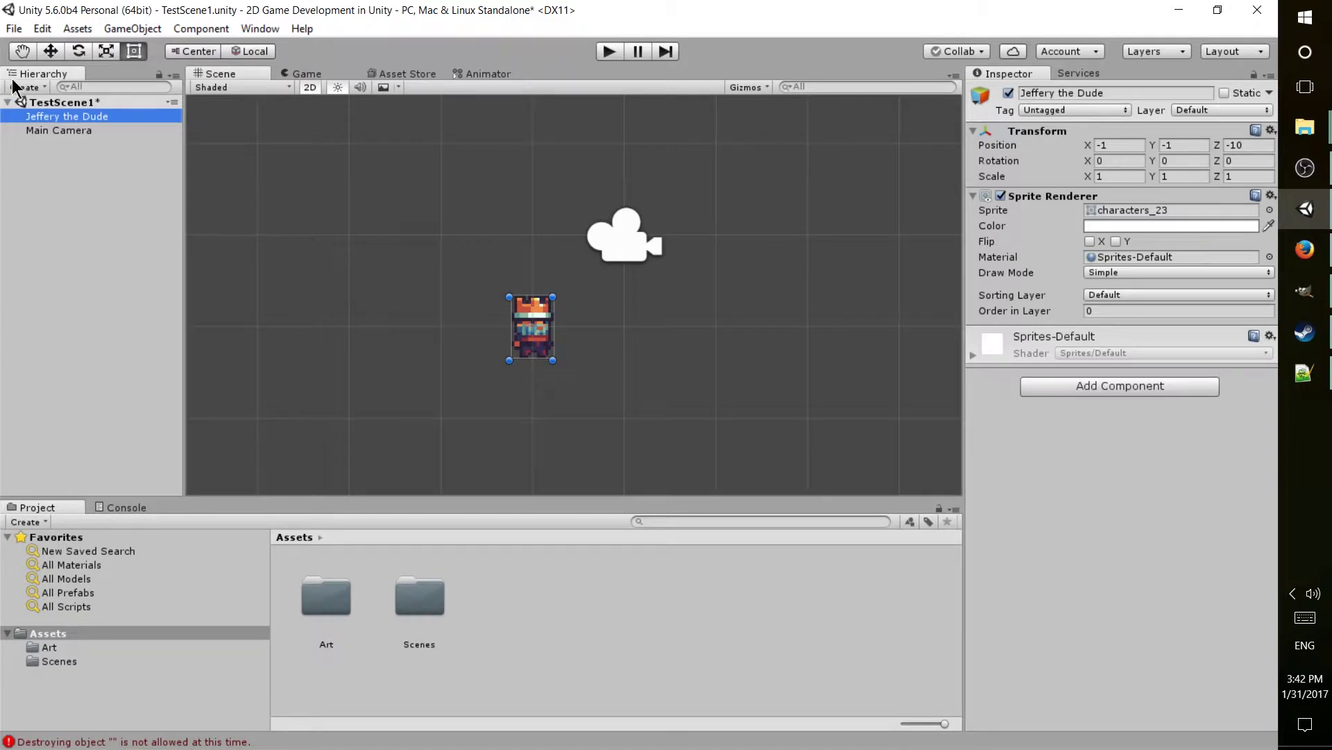
{"action": "left_click", "coordinate": [70, 131]}
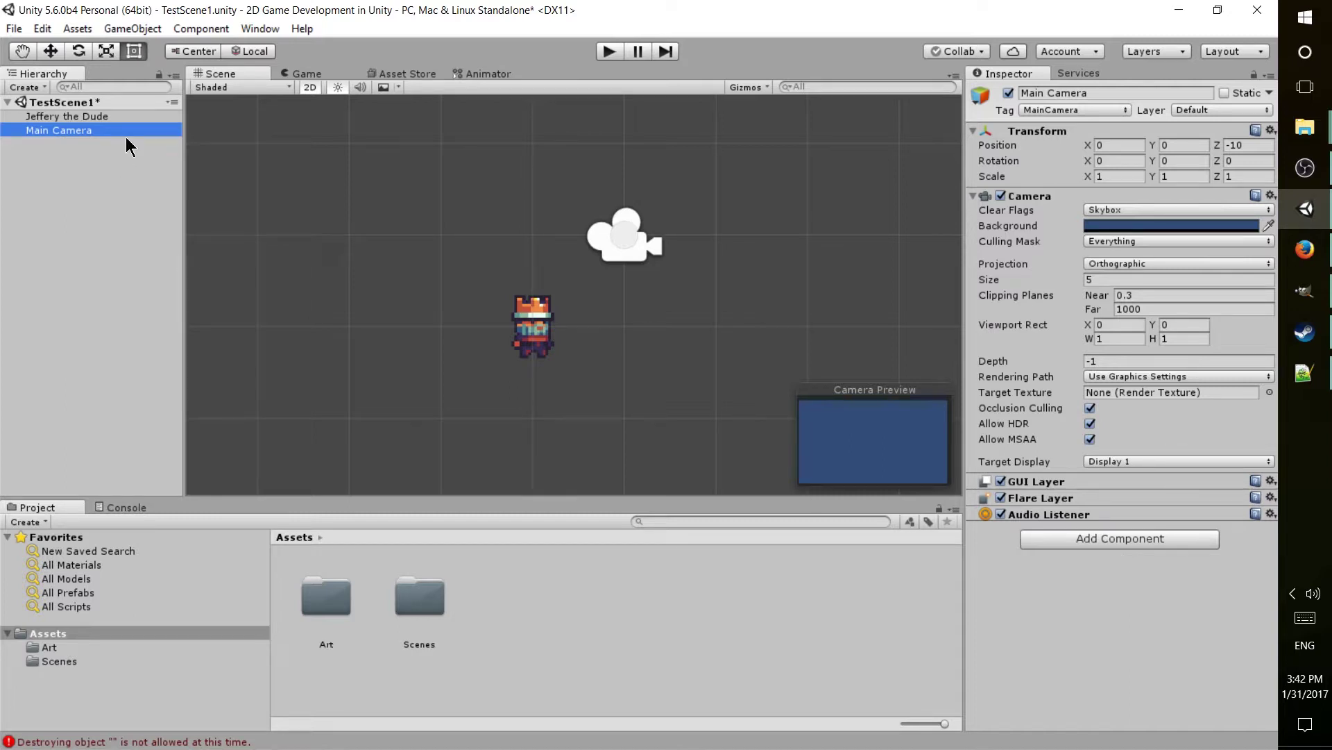
Select Jeffery the Dude again to view its transform and sprite settings.
{"action": "left_click", "coordinate": [135, 115]}
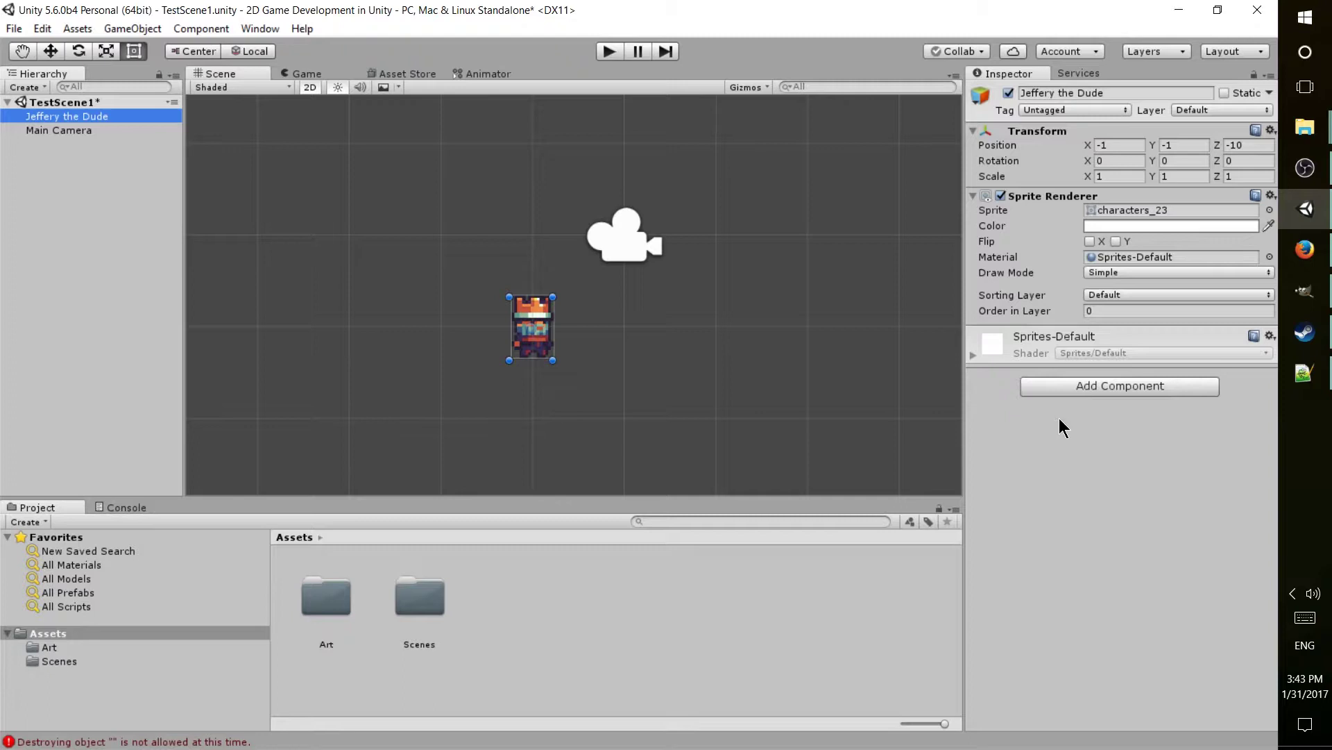
Clear the selection and create a UI Text object from GameObject > UI > Text.
{"action": "left_click", "coordinate": [69, 163]}
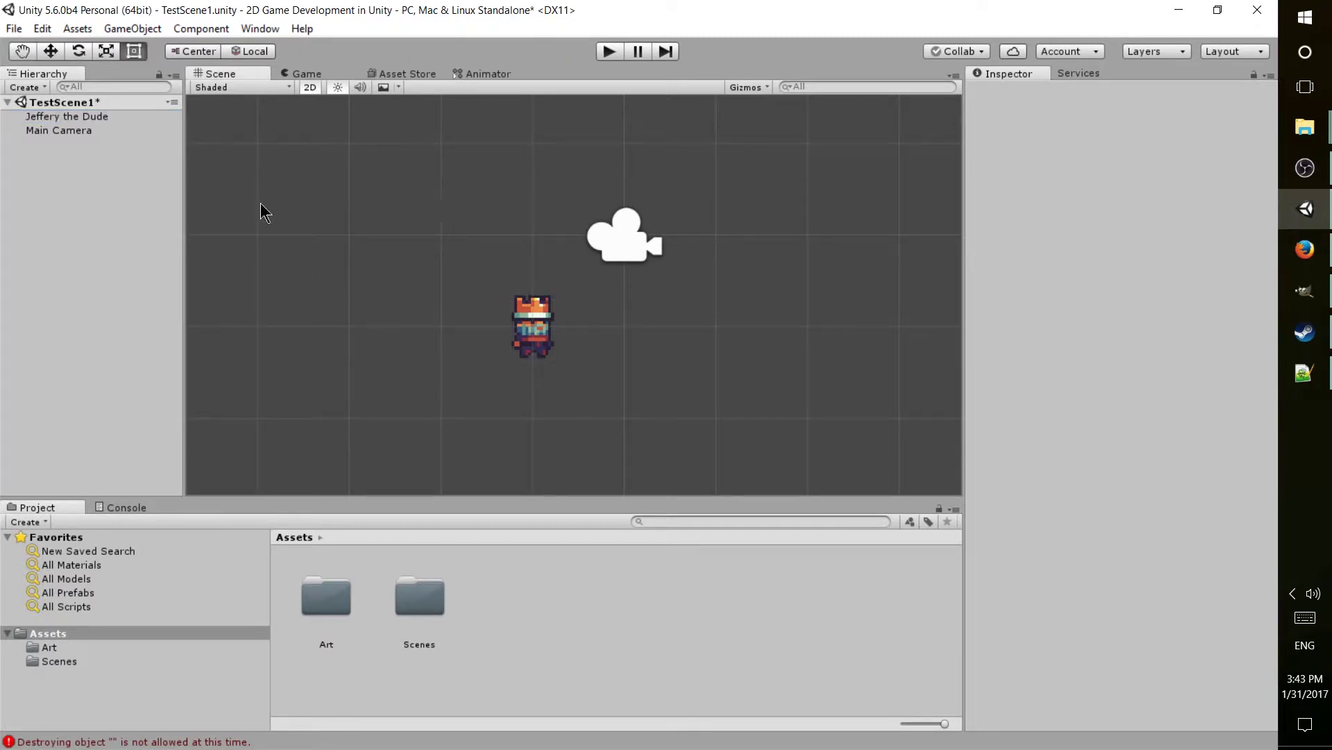
{"action": "left_click", "coordinate": [131, 29]}
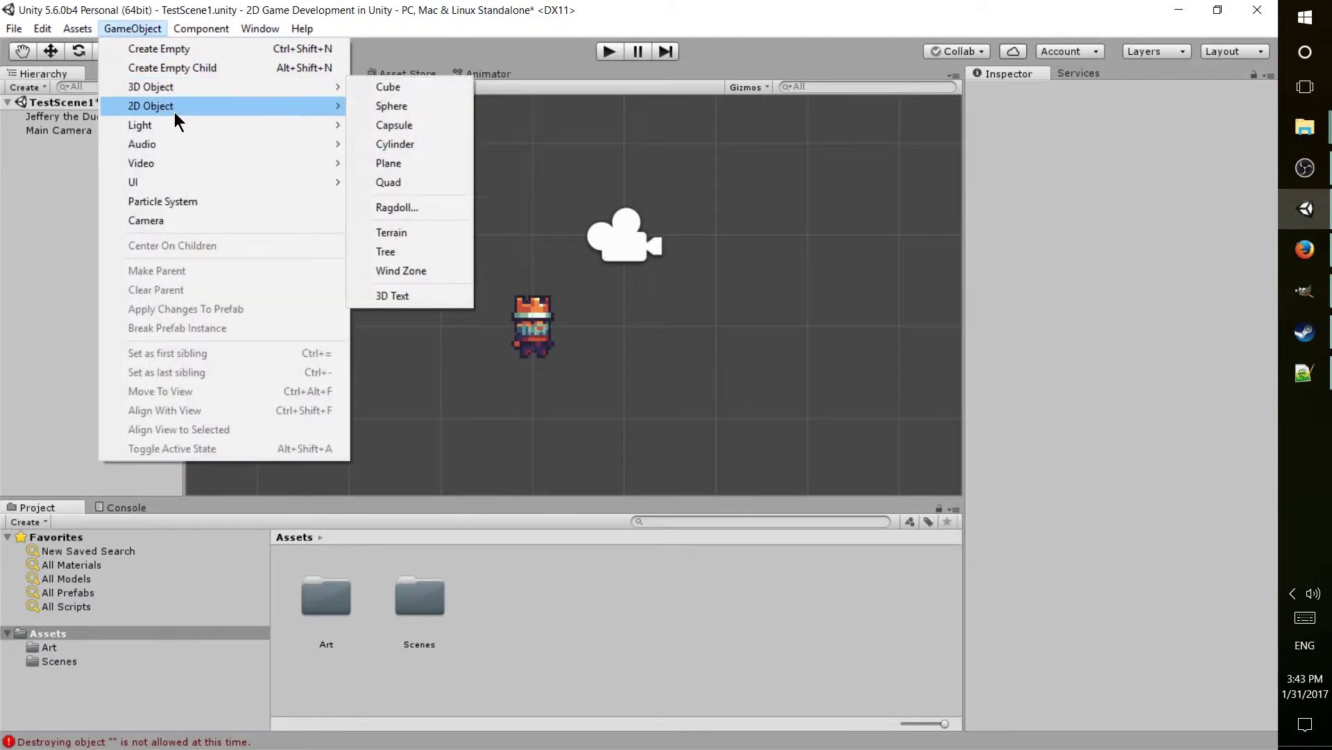
{"action": "mouse_move", "coordinate": [174, 125]}
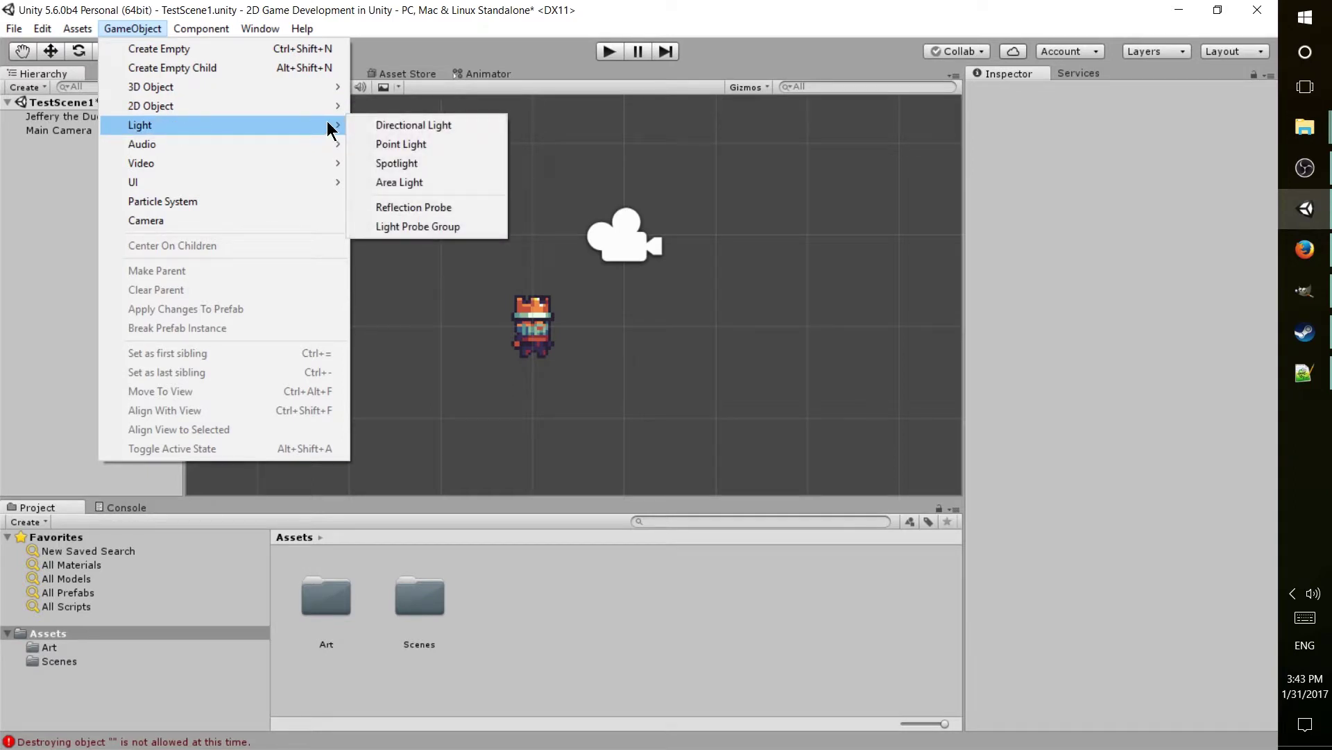
{"action": "mouse_move", "coordinate": [313, 161]}
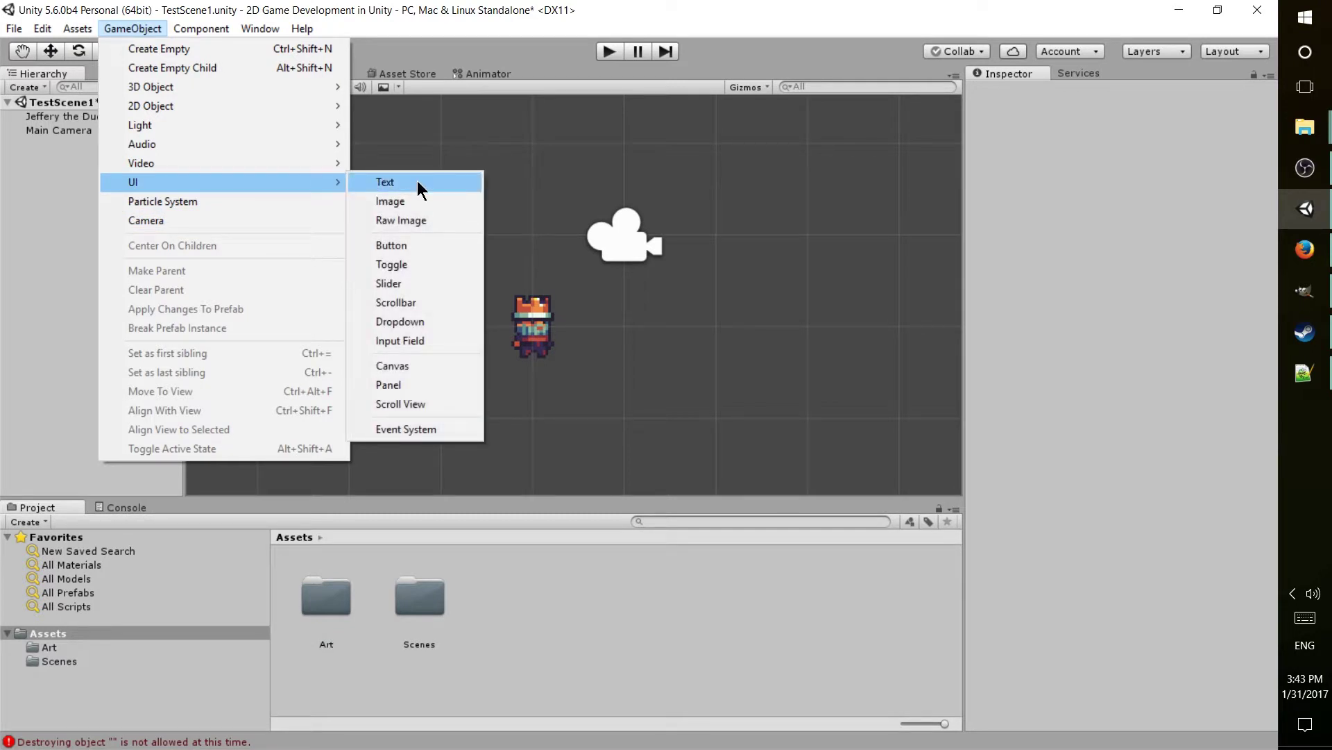
{"action": "left_click", "coordinate": [417, 181]}
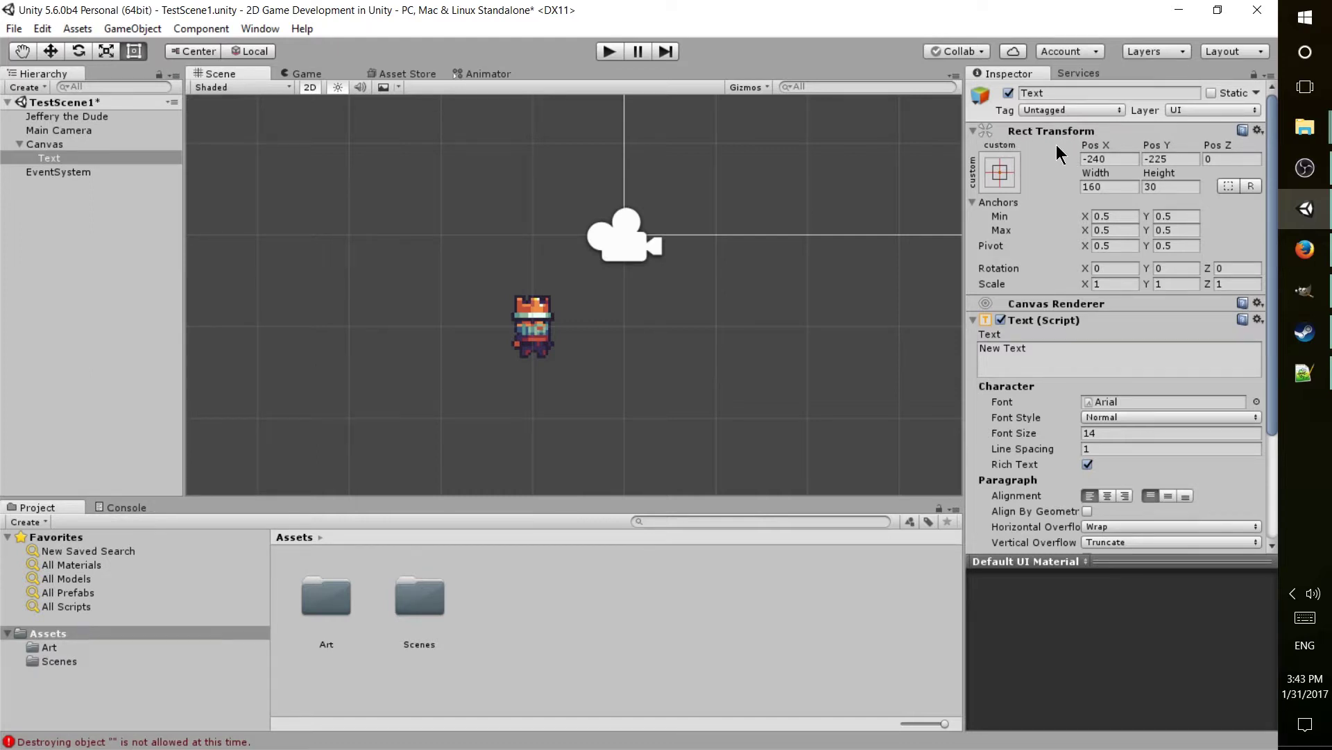
Frame the new Text object under the Canvas in the Scene view.
{"action": "scroll", "coordinate": [1050, 213], "scroll_direction": "down", "scroll_amount": 5}
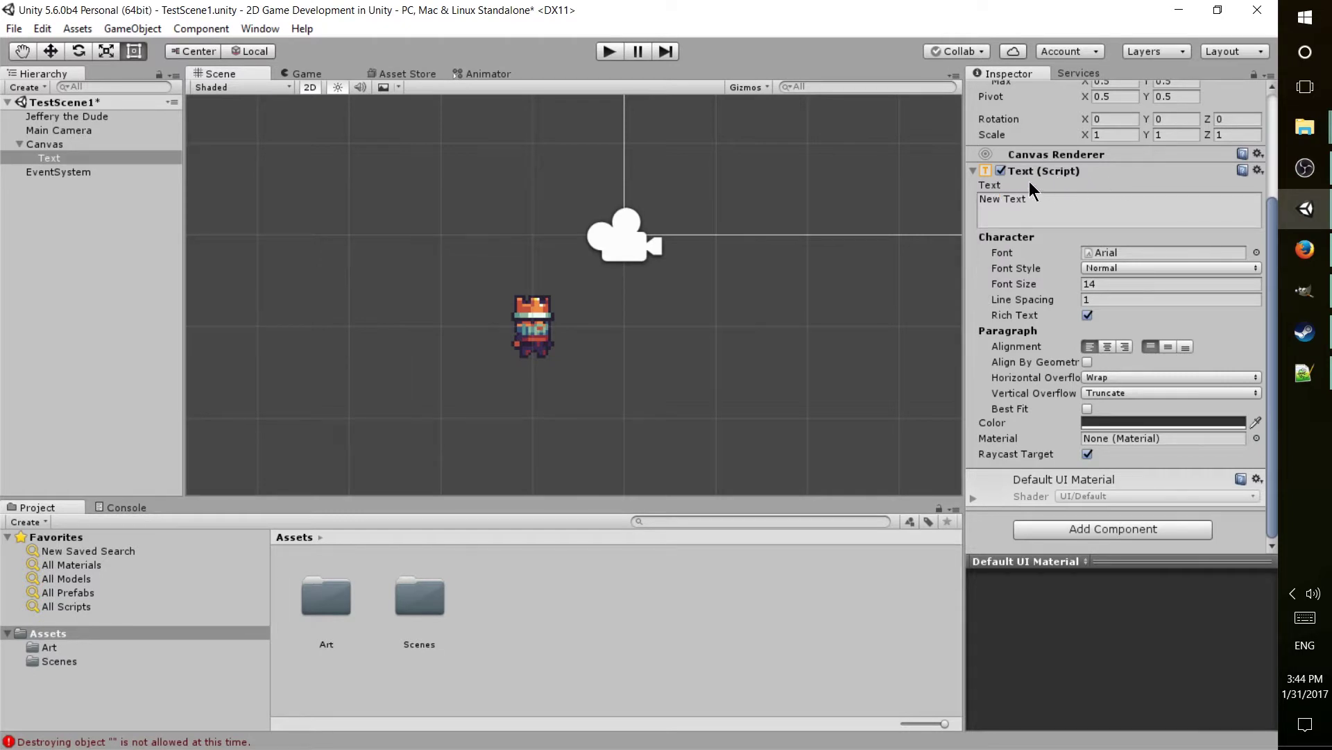
{"action": "left_click", "coordinate": [67, 116]}
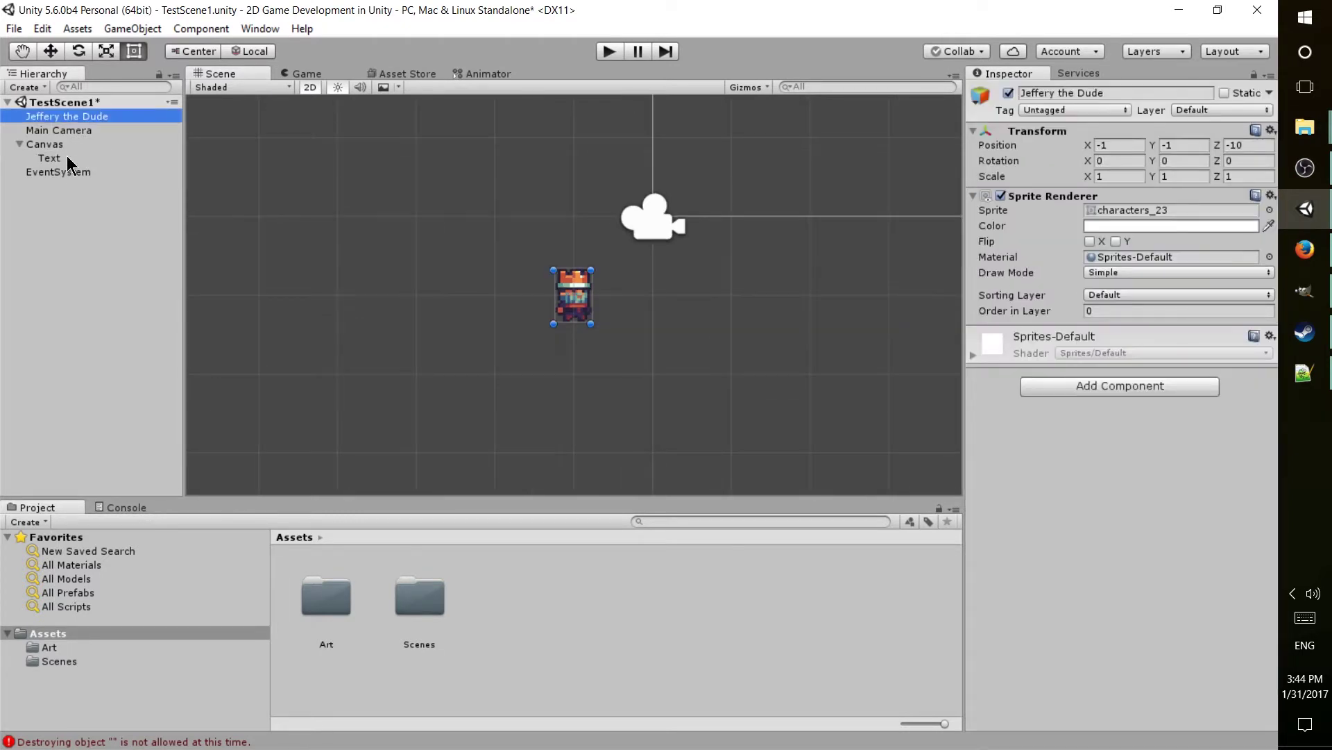
{"action": "double_click", "coordinate": [61, 158]}
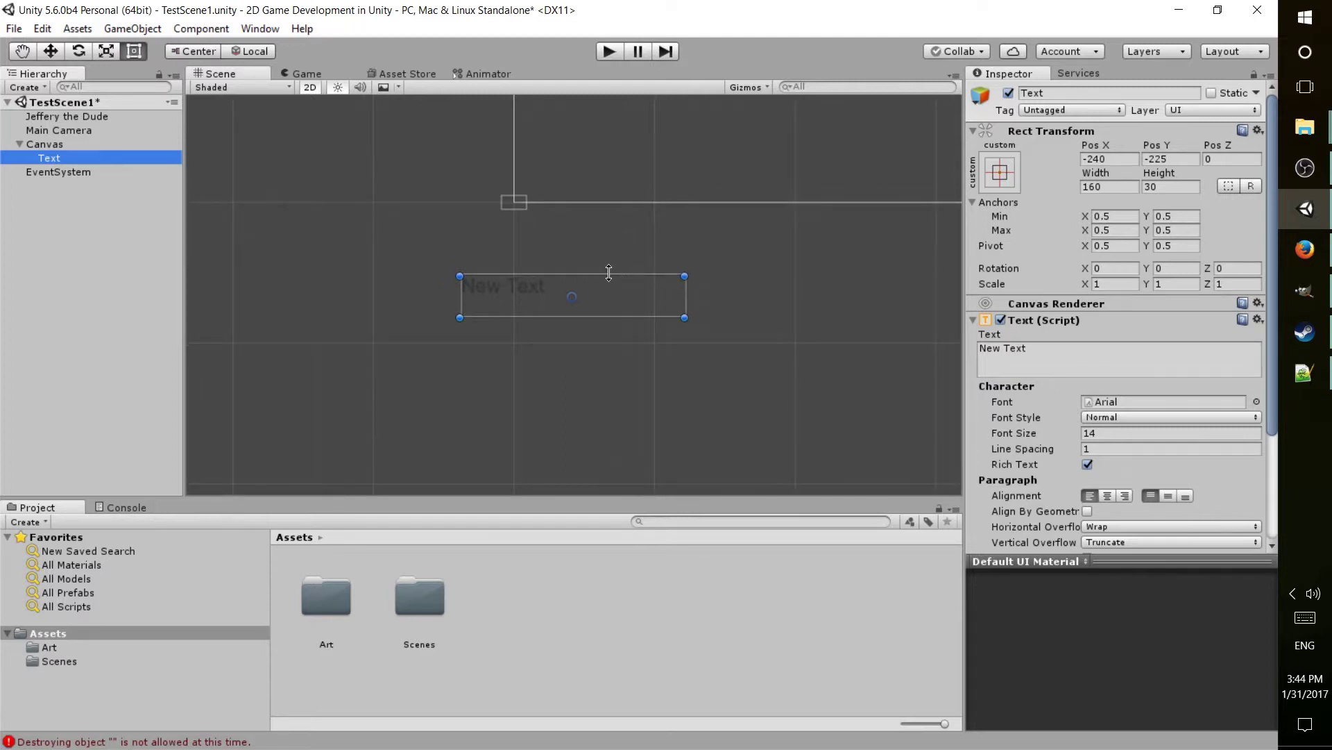
Set the Text's Rect Transform width to 240 and height to 60.
{"action": "scroll", "coordinate": [453, 331], "scroll_direction": "up", "scroll_amount": 5}
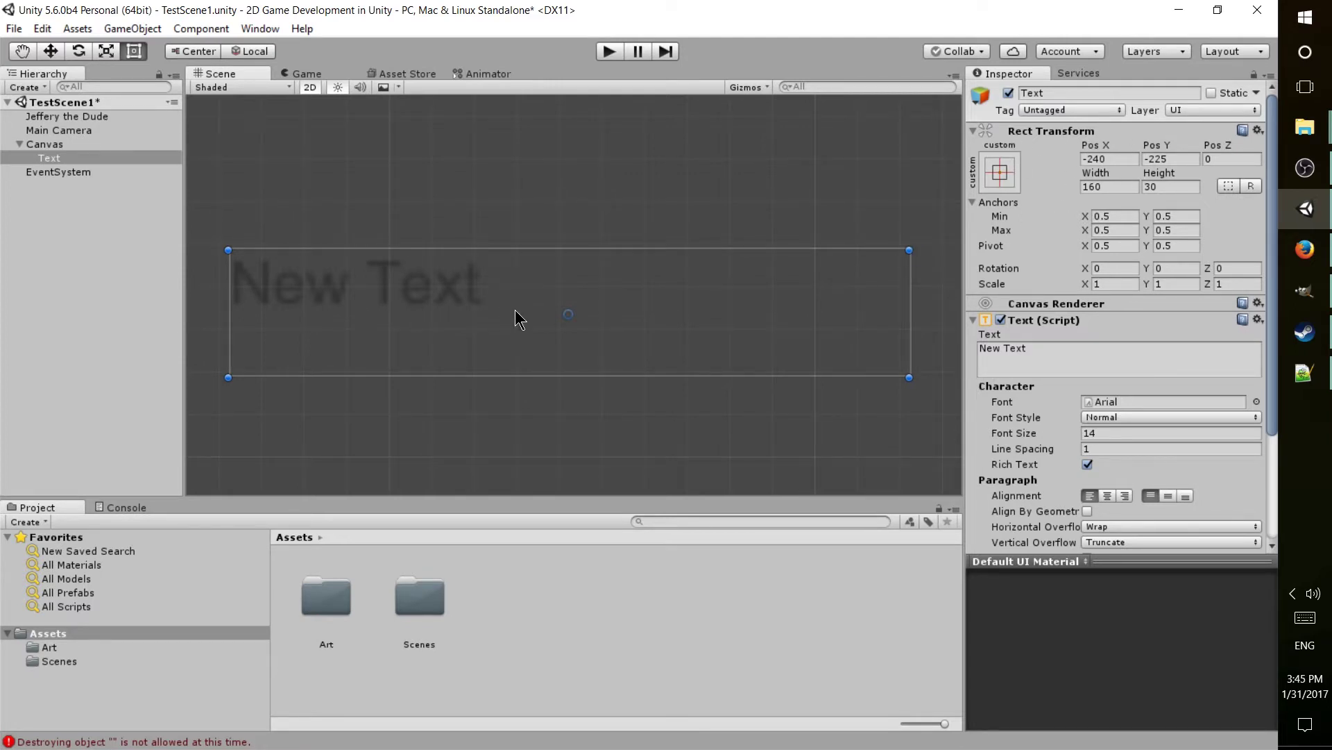
{"action": "scroll", "coordinate": [515, 309], "scroll_direction": "down", "scroll_amount": 1}
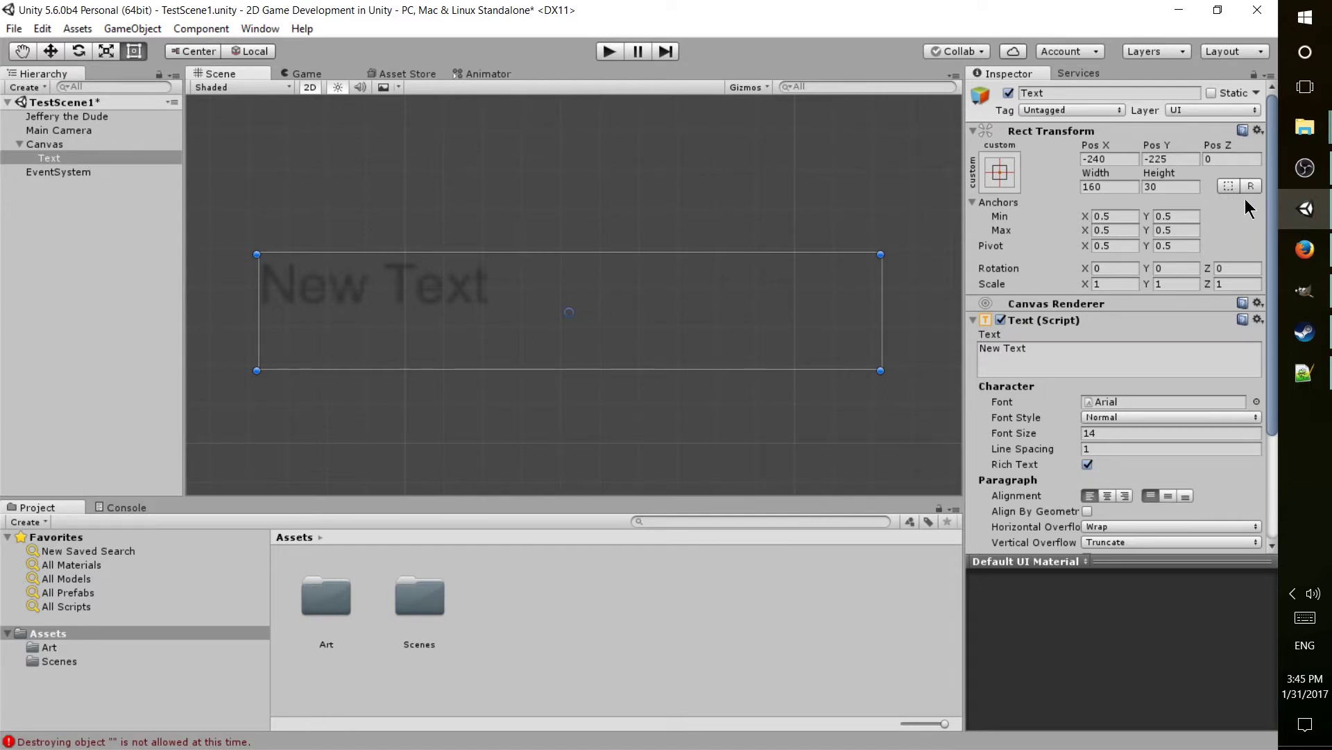
{"action": "left_click", "coordinate": [1129, 188]}
{"action": "scroll", "coordinate": [885, 272], "scroll_direction": "down", "scroll_amount": 3}
{"action": "type", "text": "240"}
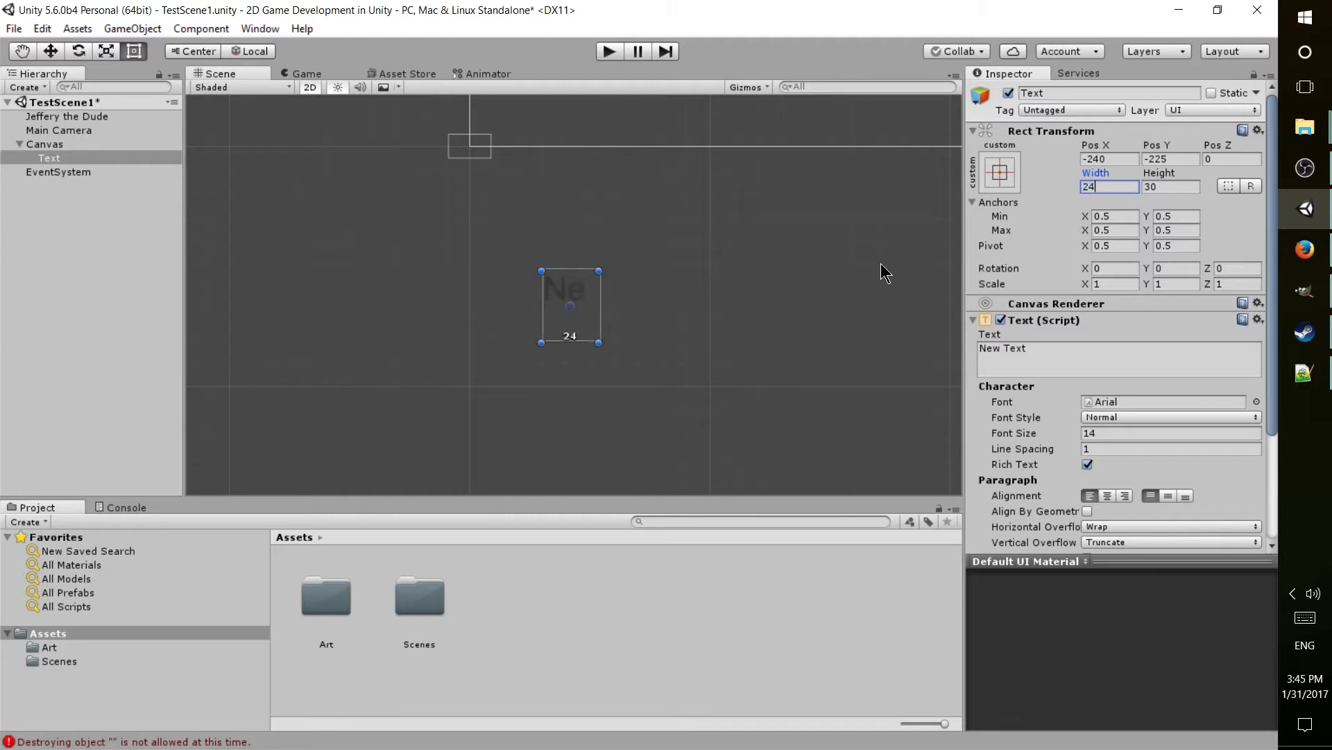
{"action": "key", "text": "Tab"}
{"action": "type", "text": "60"}
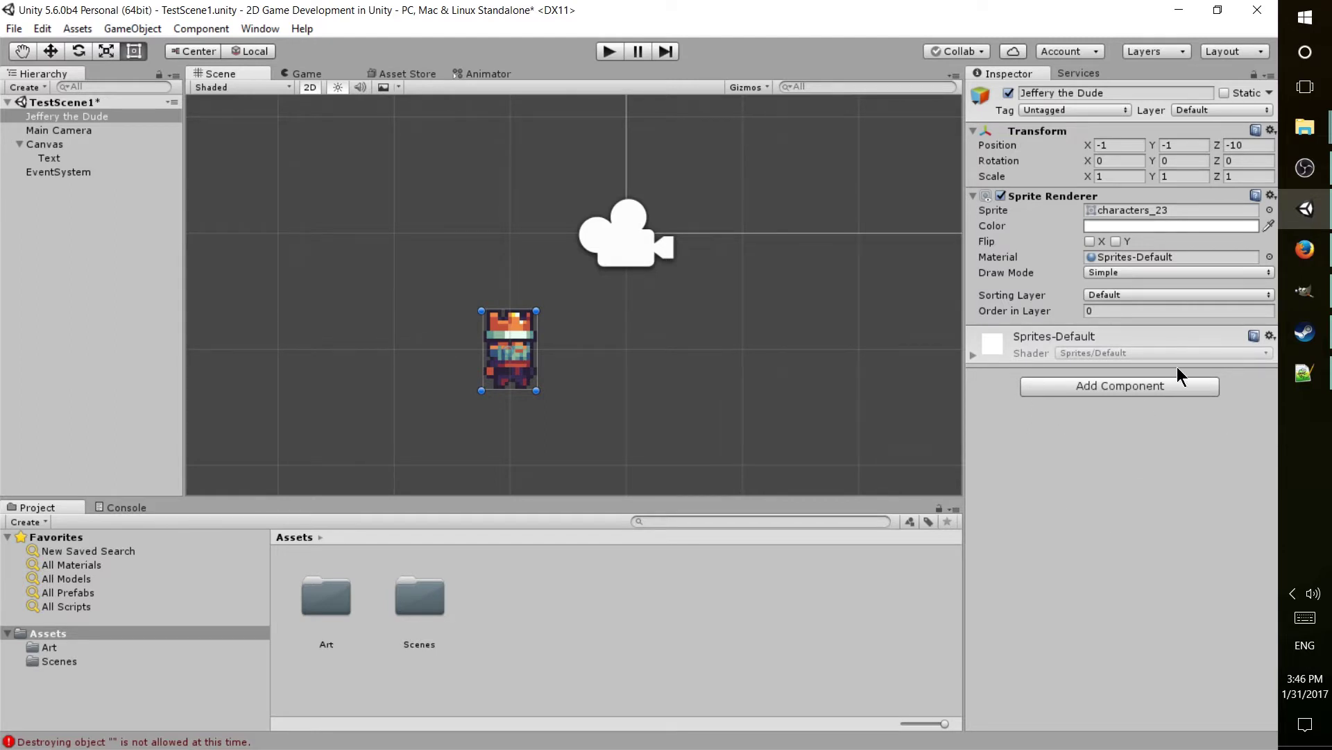
{"action": "left_click", "coordinate": [1074, 386]}
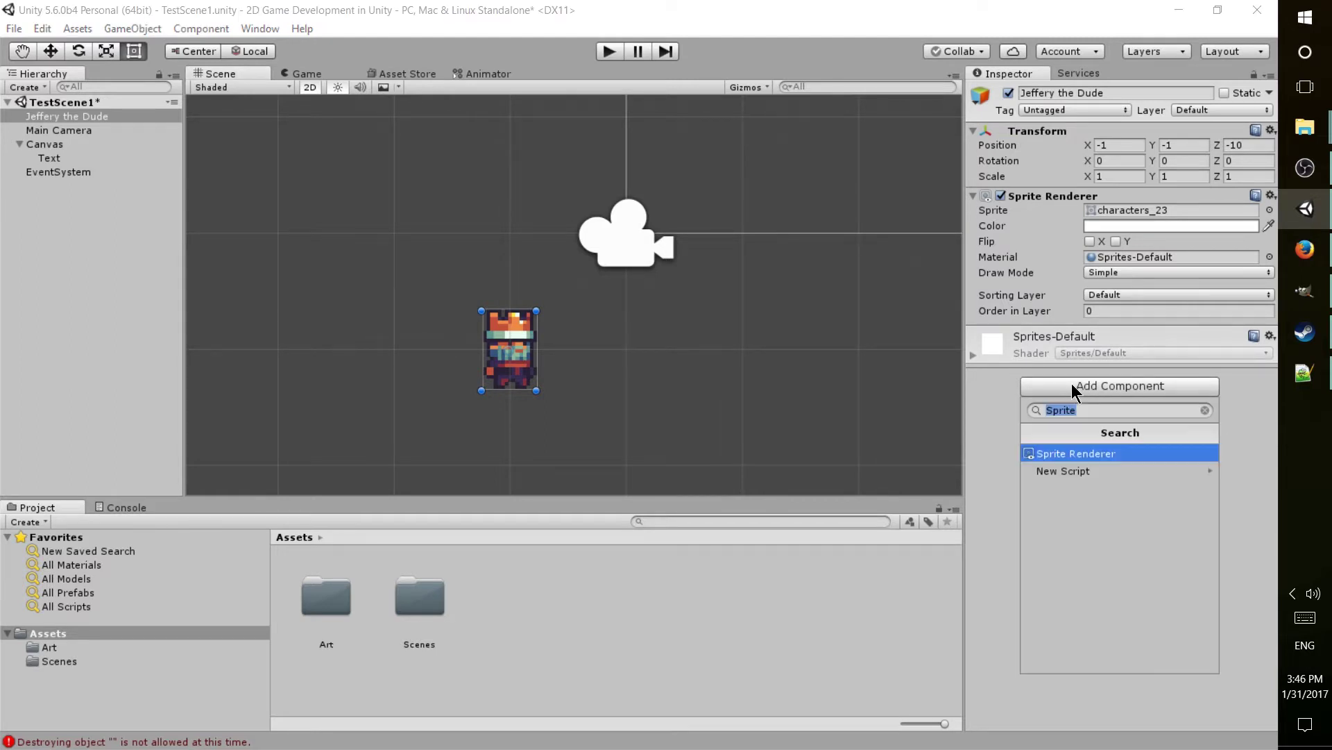
{"action": "left_click", "coordinate": [1206, 410]}
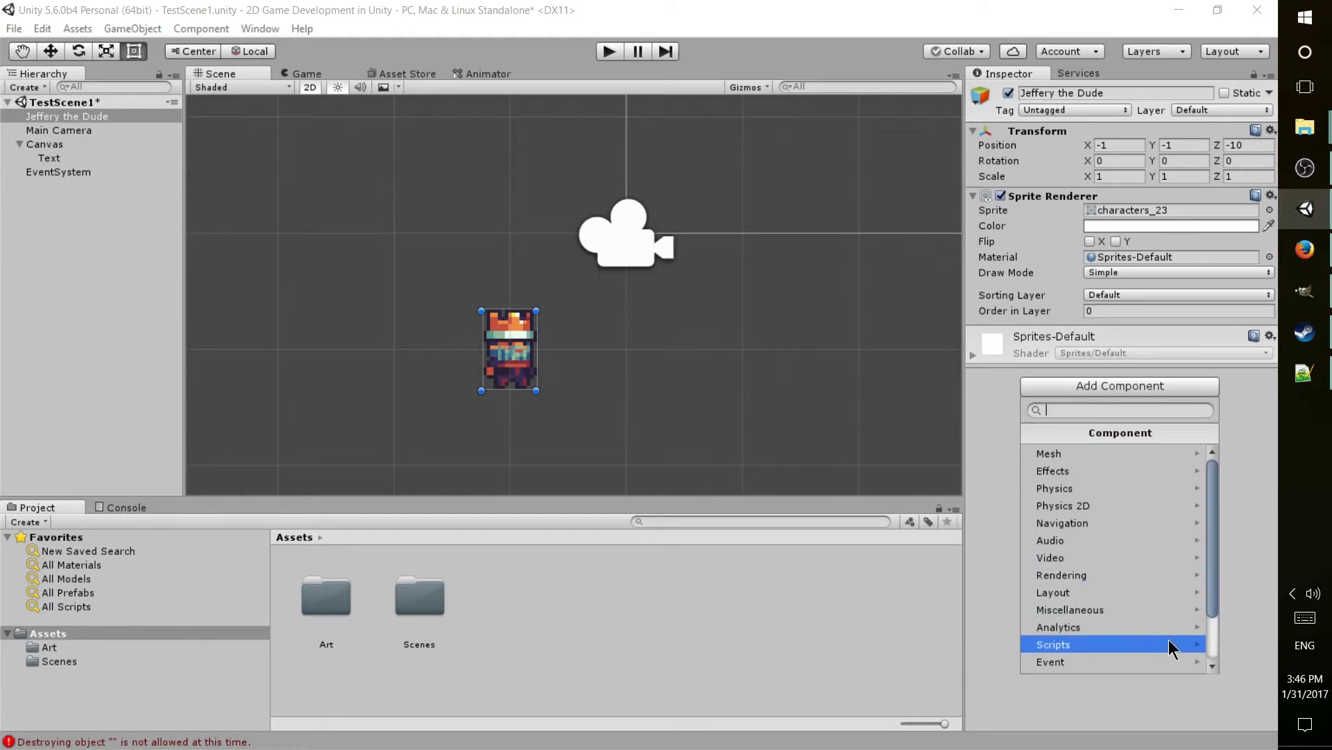
{"action": "scroll", "coordinate": [1169, 639], "scroll_direction": "down", "scroll_amount": 2}
{"action": "scroll", "coordinate": [1152, 528], "scroll_direction": "up", "scroll_amount": 2}
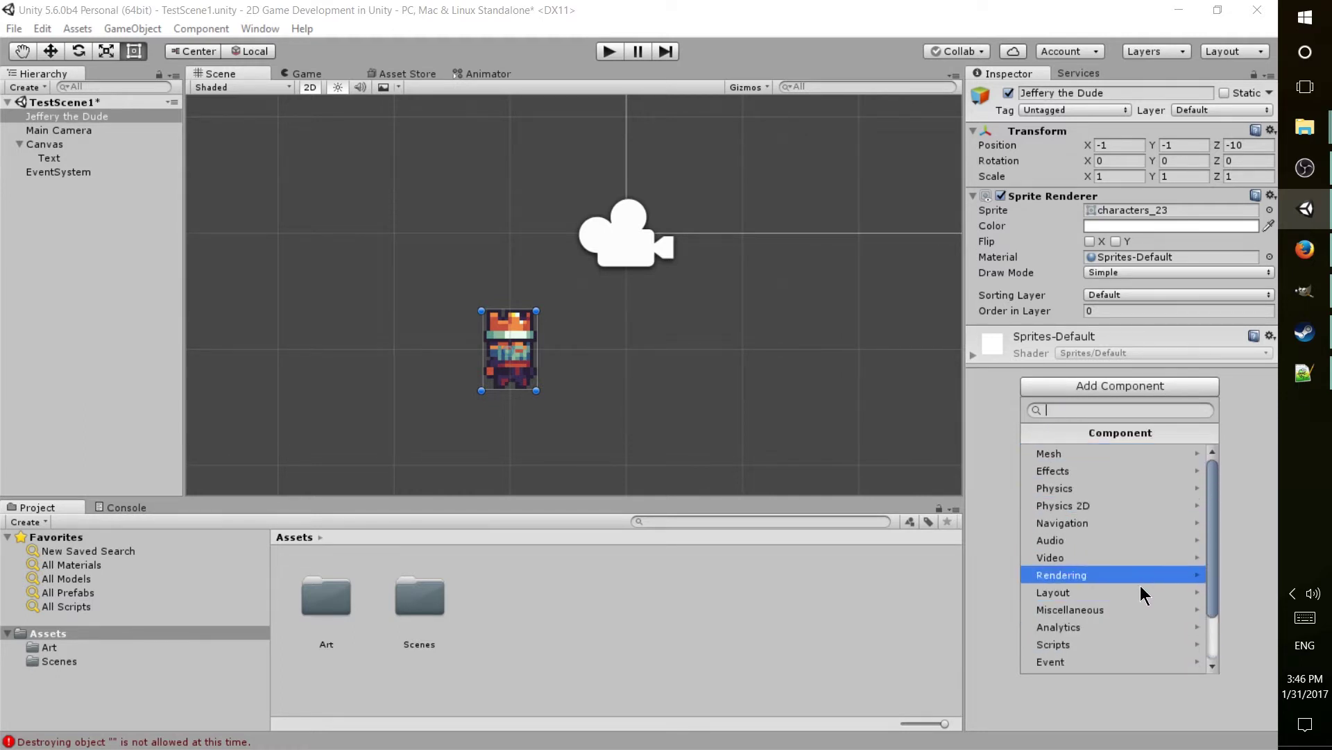
{"action": "scroll", "coordinate": [1137, 636], "scroll_direction": "down", "scroll_amount": 2}
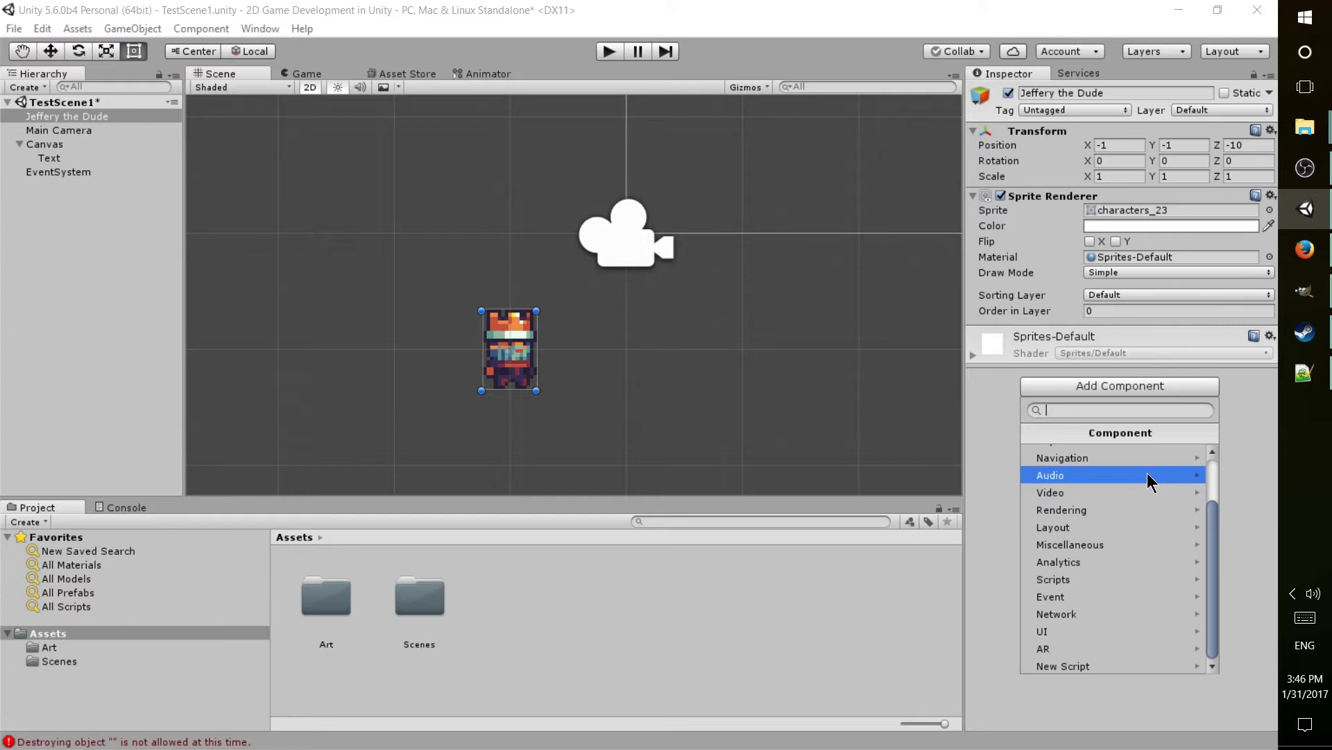
{"action": "scroll", "coordinate": [1145, 472], "scroll_direction": "up", "scroll_amount": 2}
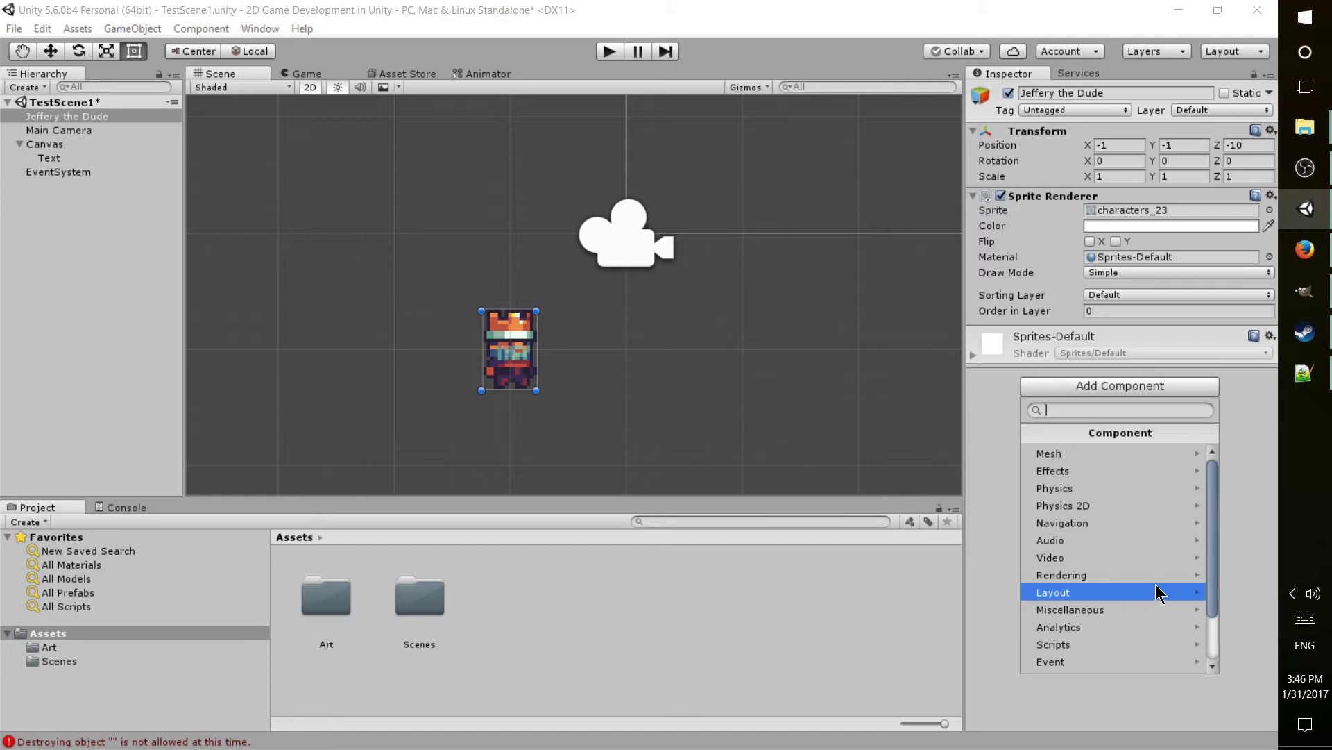
{"action": "left_click", "coordinate": [1249, 403]}
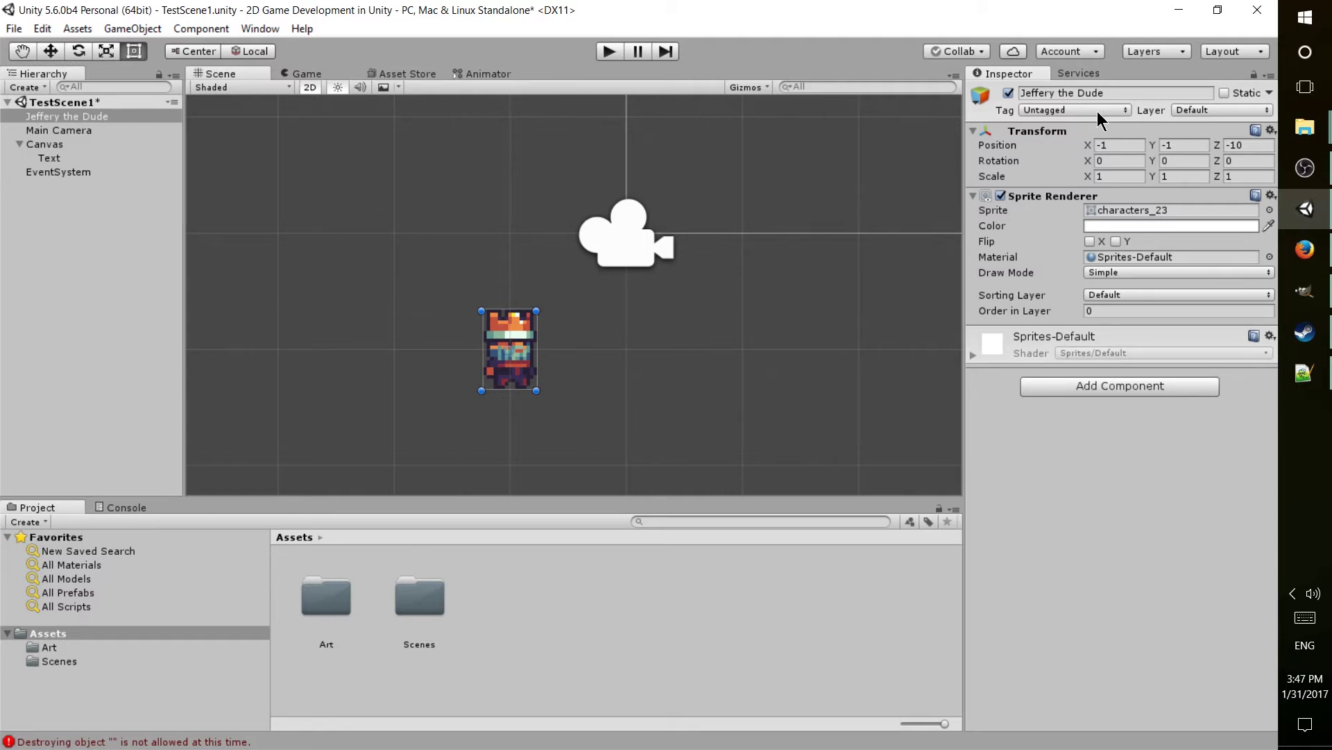
{"action": "left_click", "coordinate": [1060, 110]}
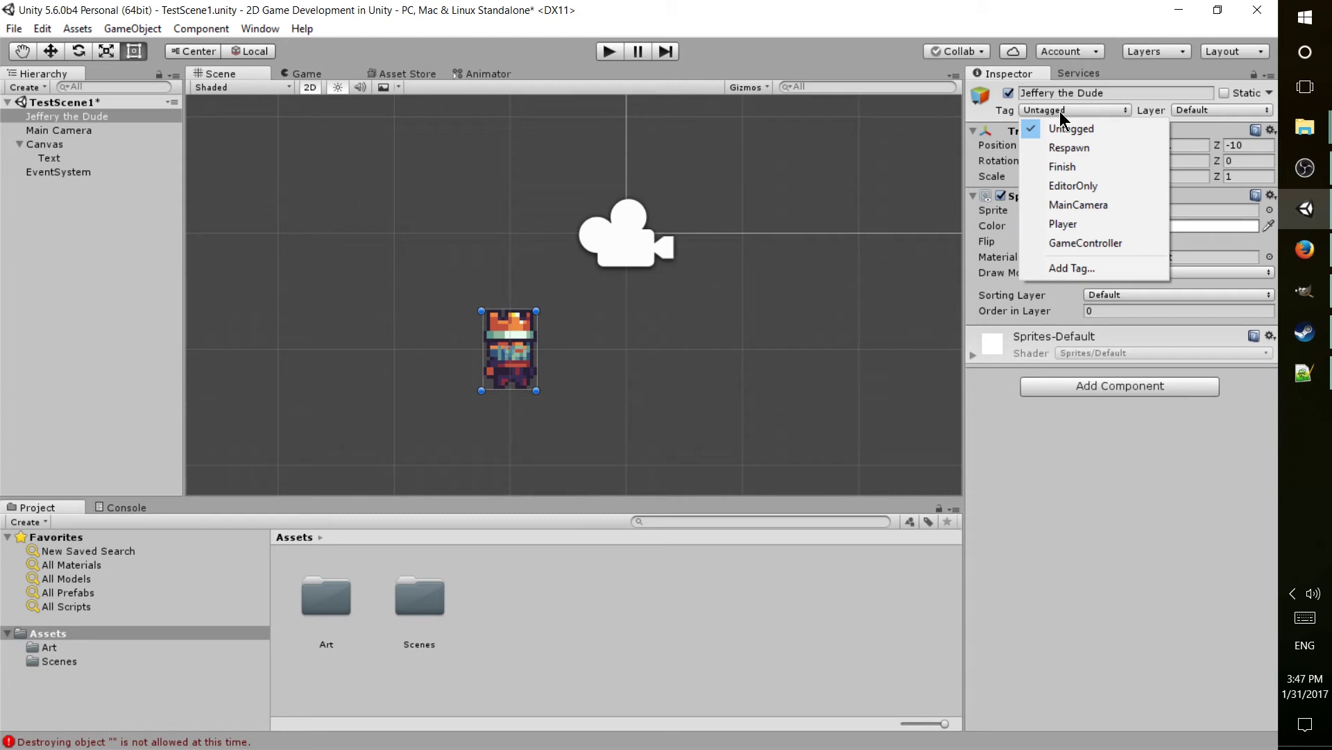
{"action": "left_click", "coordinate": [1154, 109]}
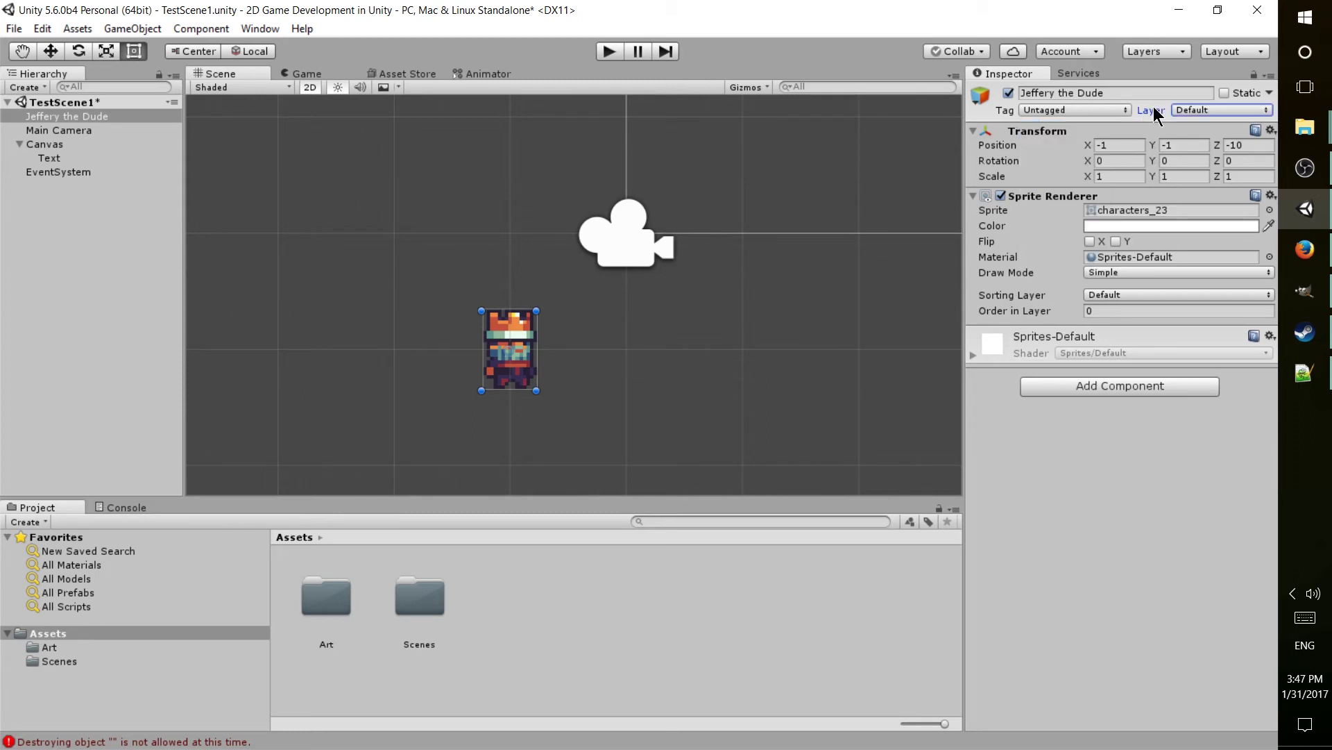
{"action": "left_click", "coordinate": [1201, 111]}
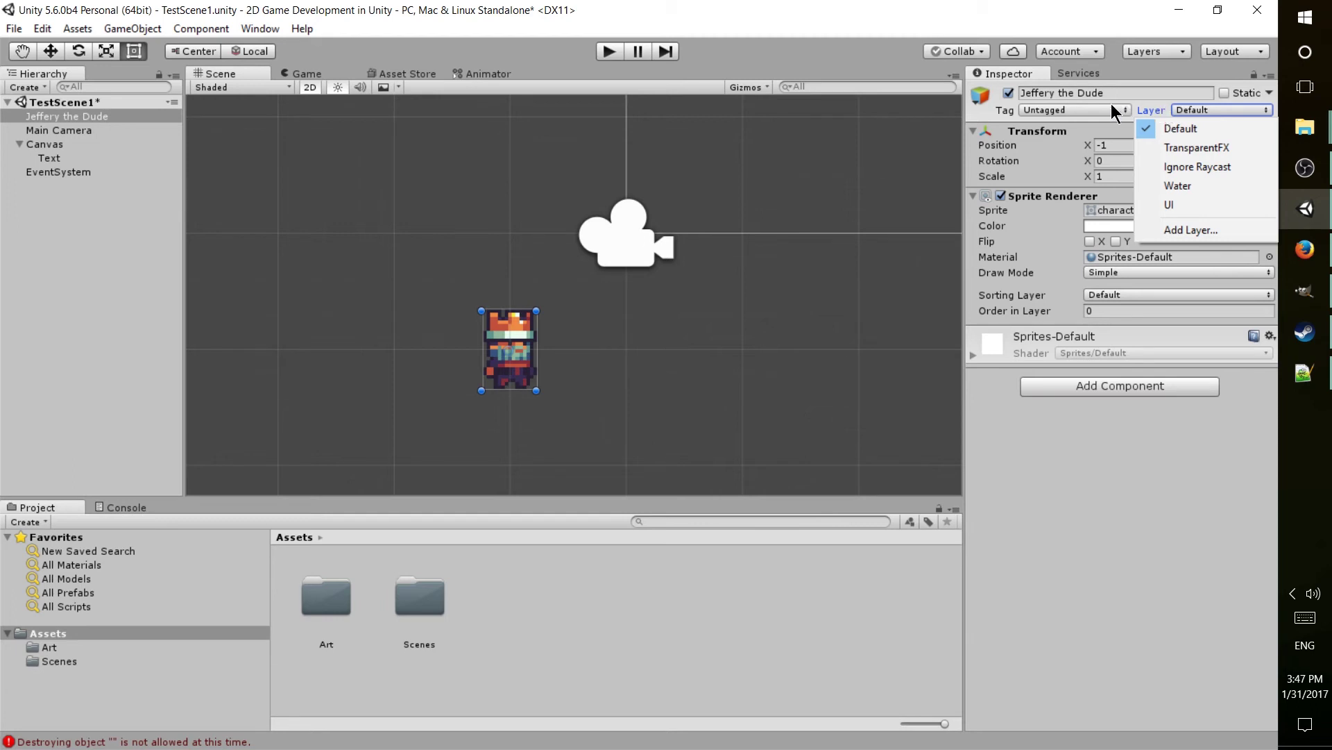
{"action": "left_click", "coordinate": [1041, 109]}
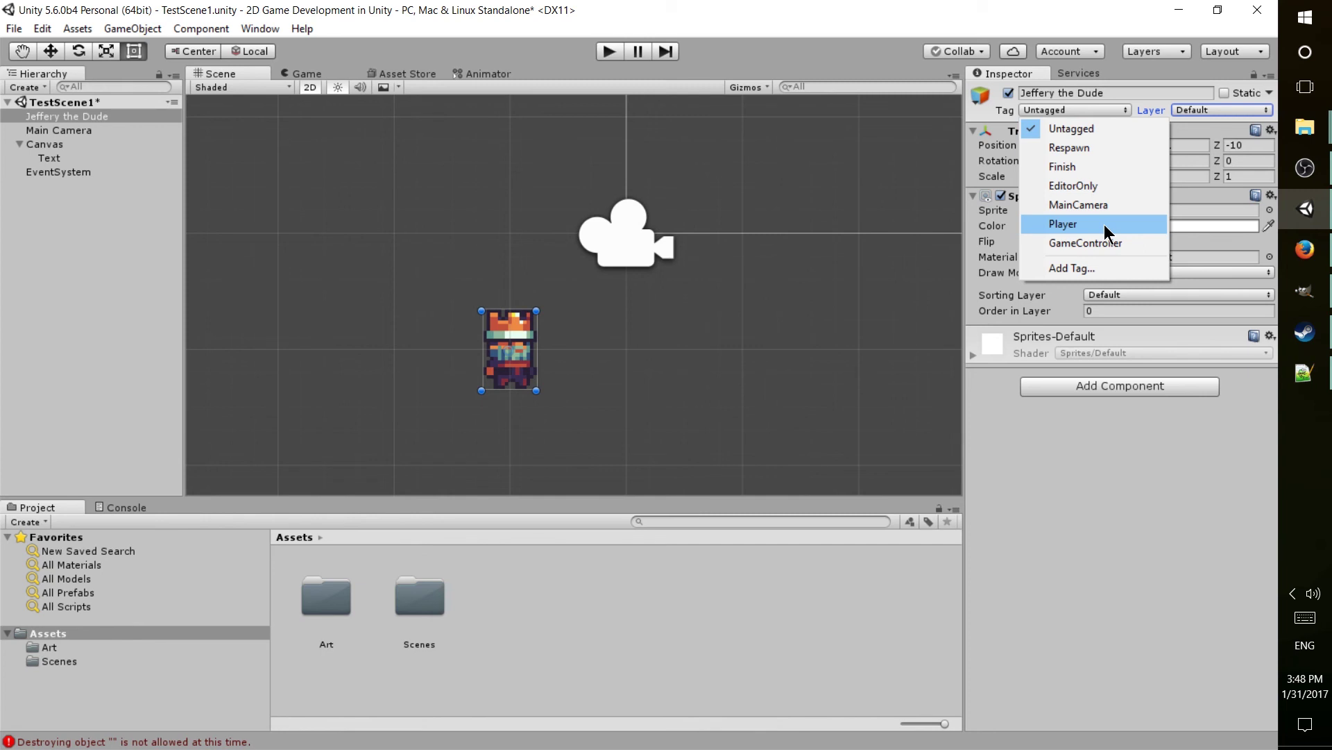
{"action": "left_click", "coordinate": [1142, 470]}
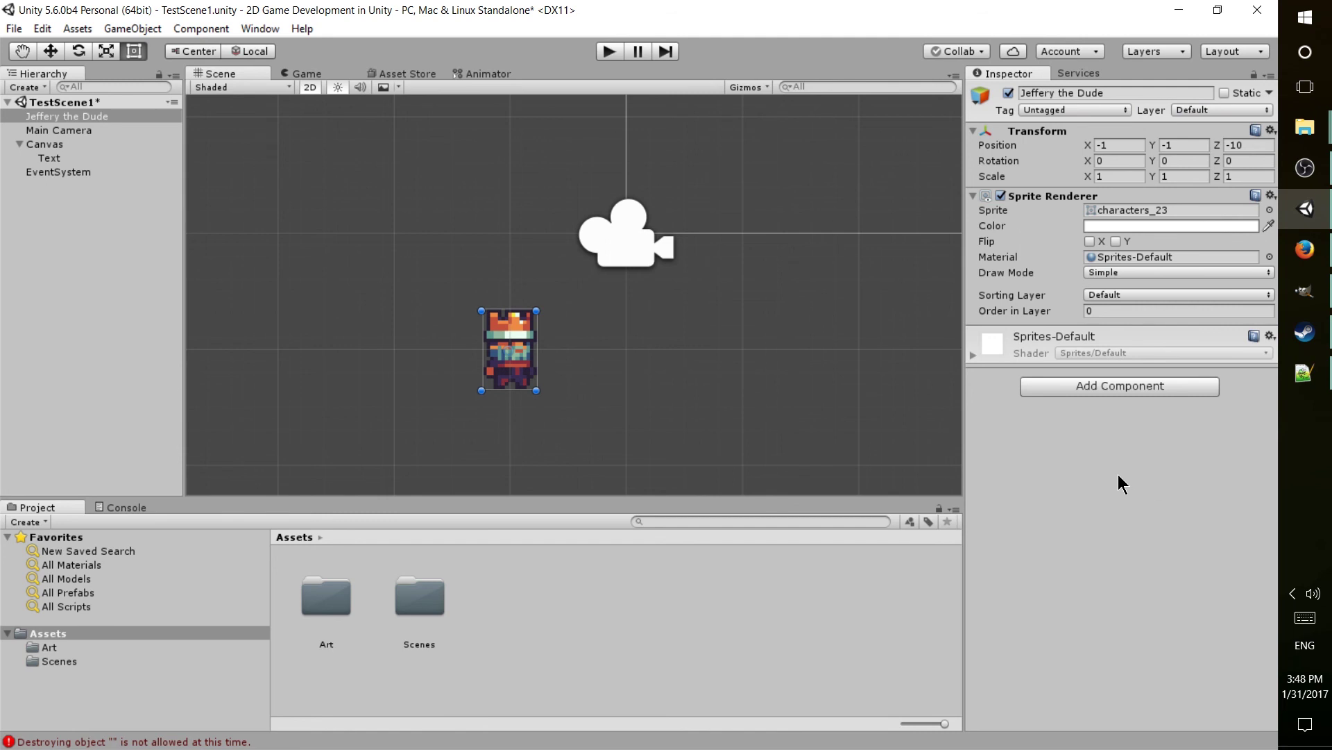